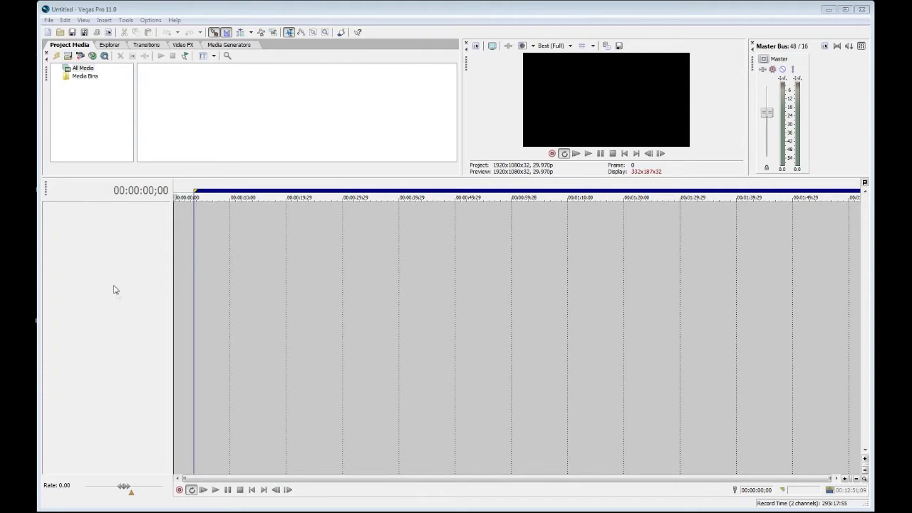
Step: Start a new project and choose the HD 1080-60i (1920x1080, 29.970 fps) video template
{"action": "left_click", "coordinate": [48, 20]}
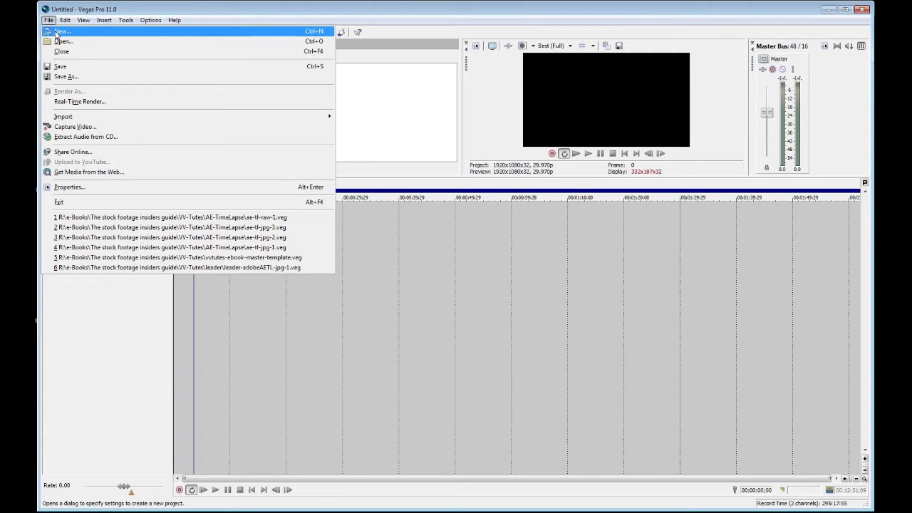
{"action": "left_click", "coordinate": [57, 32]}
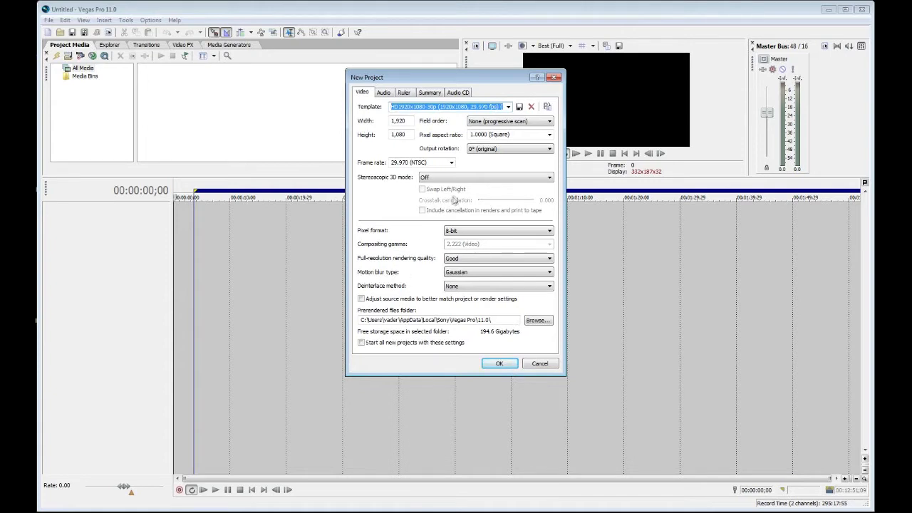
{"action": "left_click", "coordinate": [508, 107]}
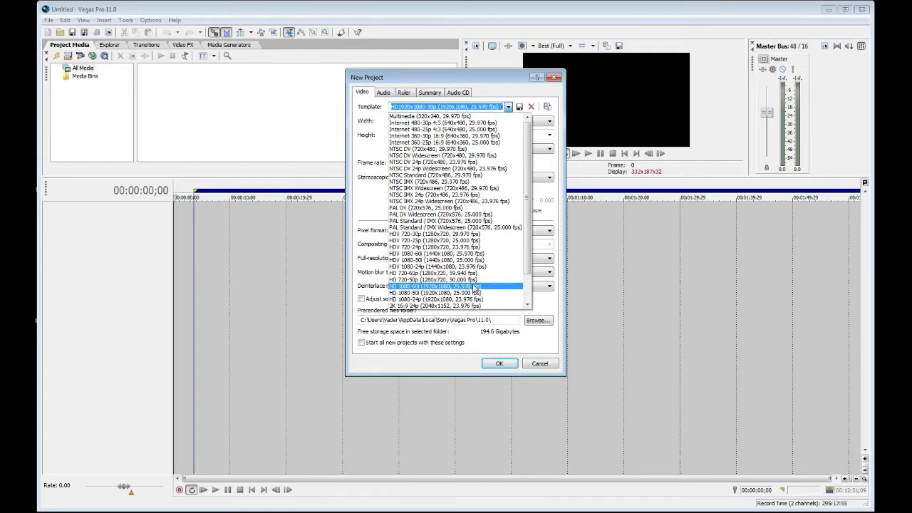
{"action": "left_click", "coordinate": [474, 286]}
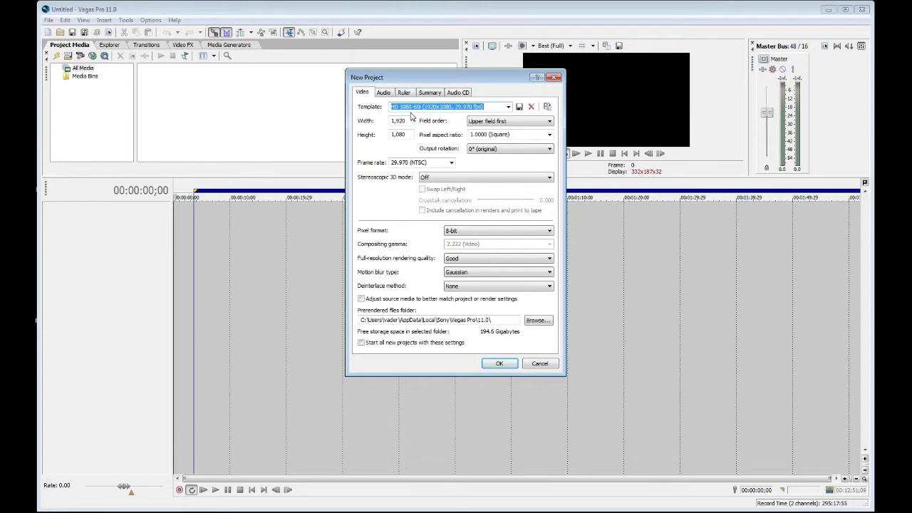
Step: Switch the template between HDV 1080-60i and HD 1080-60i to compare their frame size and pixel aspect ratio
{"action": "left_click", "coordinate": [508, 107]}
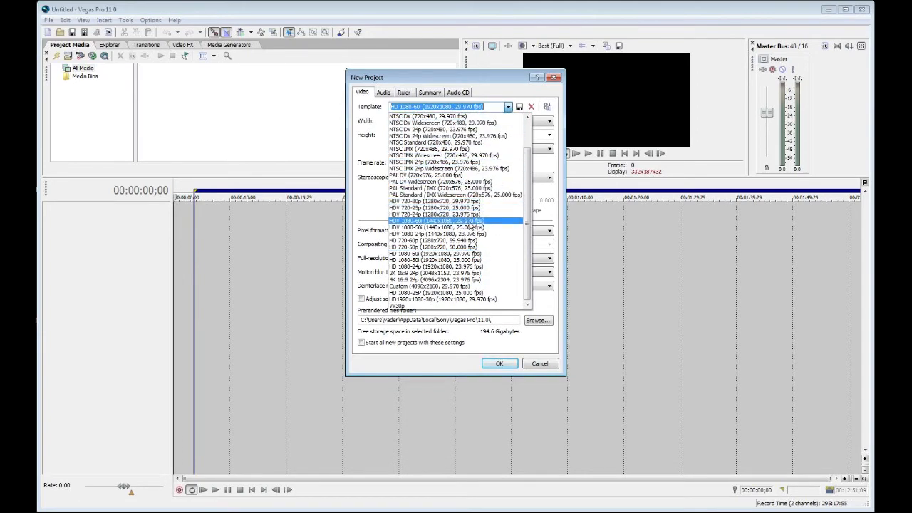
{"action": "left_click", "coordinate": [471, 223]}
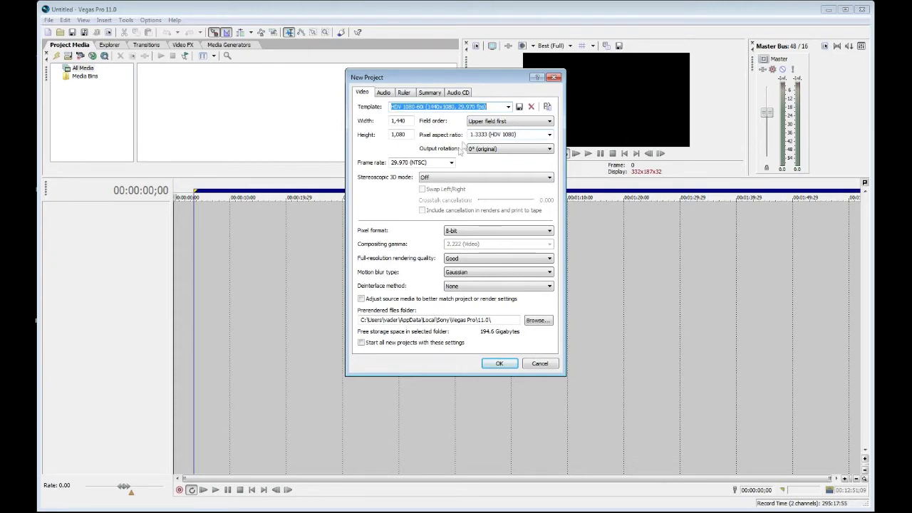
{"action": "left_click", "coordinate": [508, 107]}
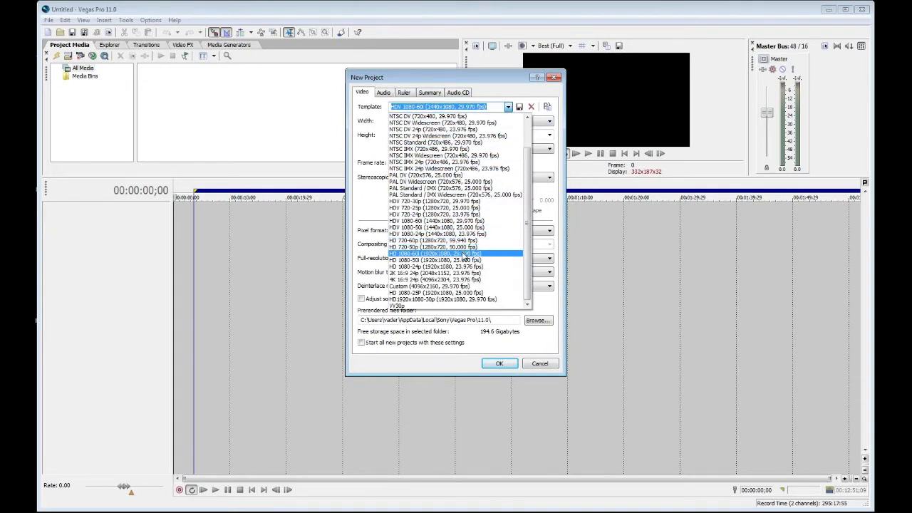
{"action": "left_click", "coordinate": [466, 254]}
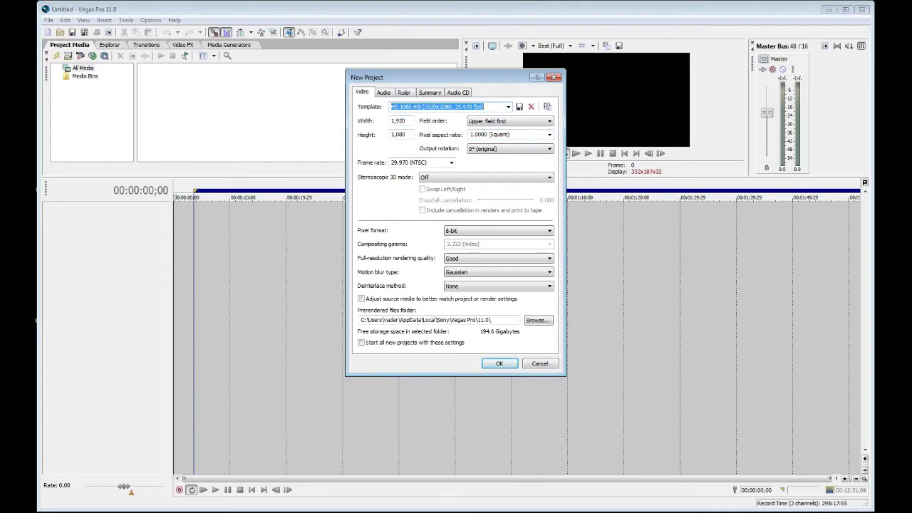
{"action": "left_click", "coordinate": [508, 106]}
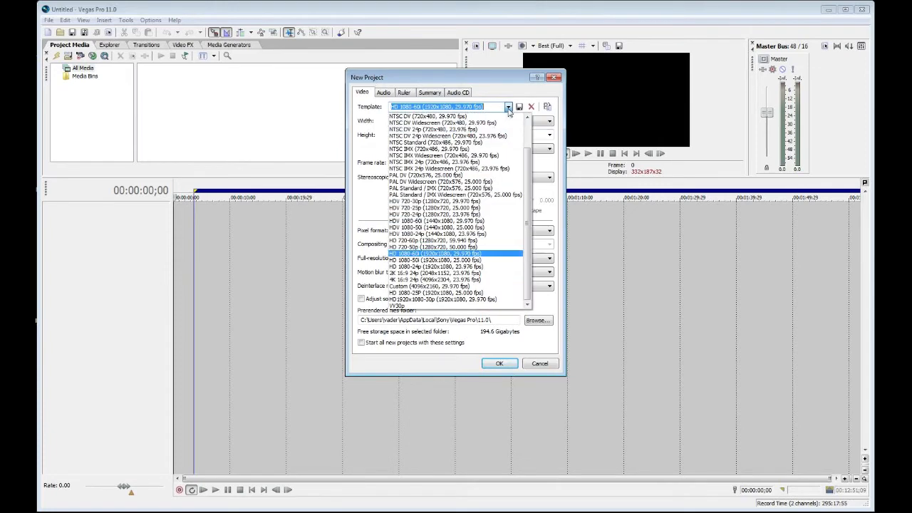
{"action": "left_click", "coordinate": [439, 222]}
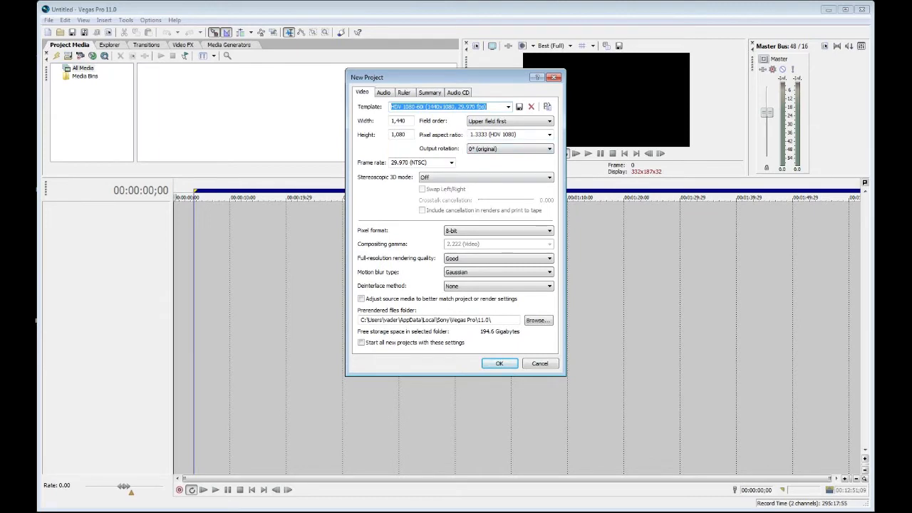
{"action": "left_click", "coordinate": [509, 106]}
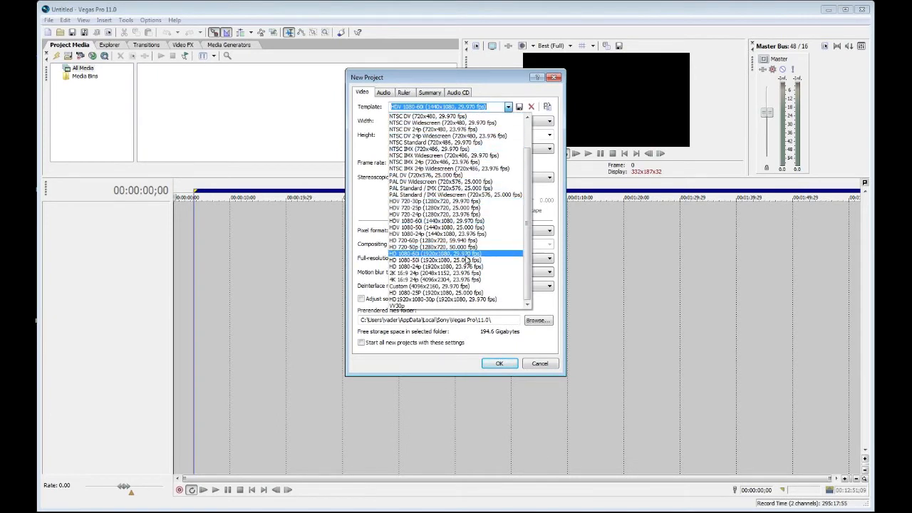
{"action": "left_click", "coordinate": [466, 254]}
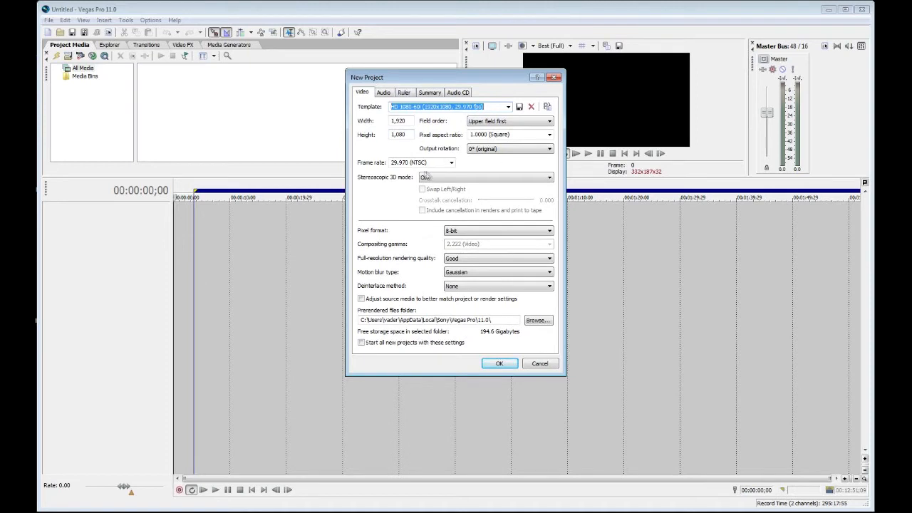
Step: Review the field order options, keep Upper field first, and try the HD1920x1080-30p (1920x1080, 29.970 fps) template
{"action": "left_click", "coordinate": [549, 123]}
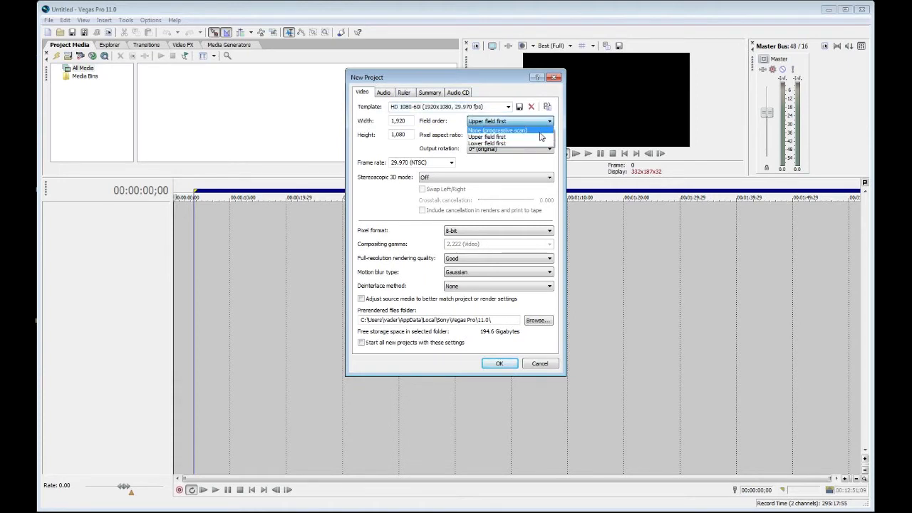
{"action": "left_click", "coordinate": [491, 137]}
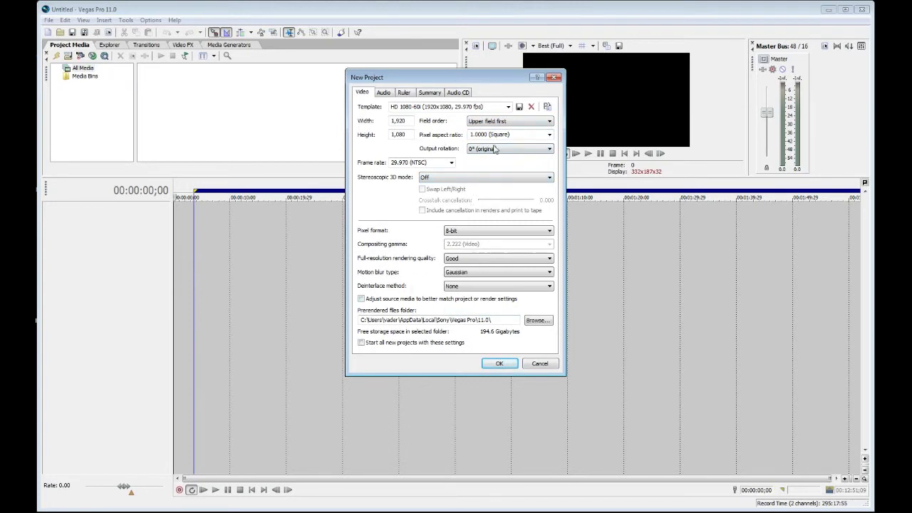
{"action": "left_click", "coordinate": [508, 107]}
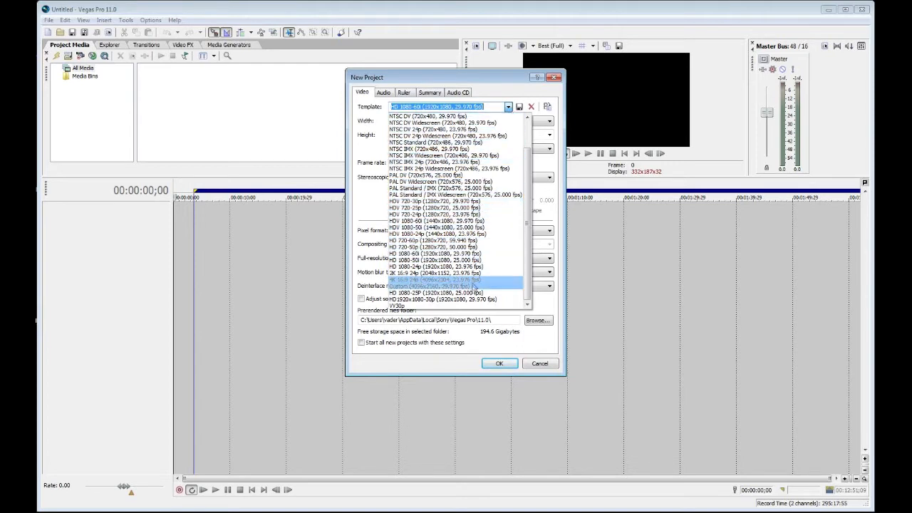
{"action": "left_click", "coordinate": [474, 299]}
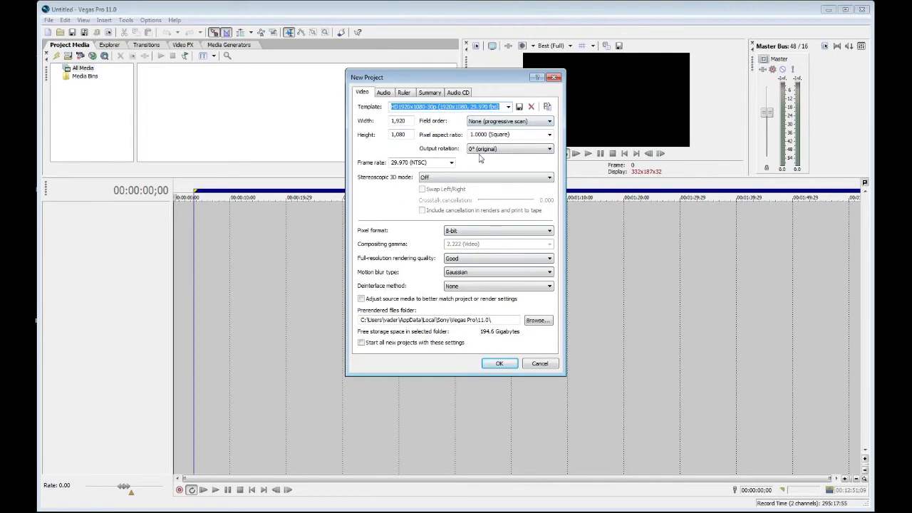
Step: Create the project with the HDV 1080-60i (1440x1080, 29.970 fps) template
{"action": "left_click", "coordinate": [509, 108]}
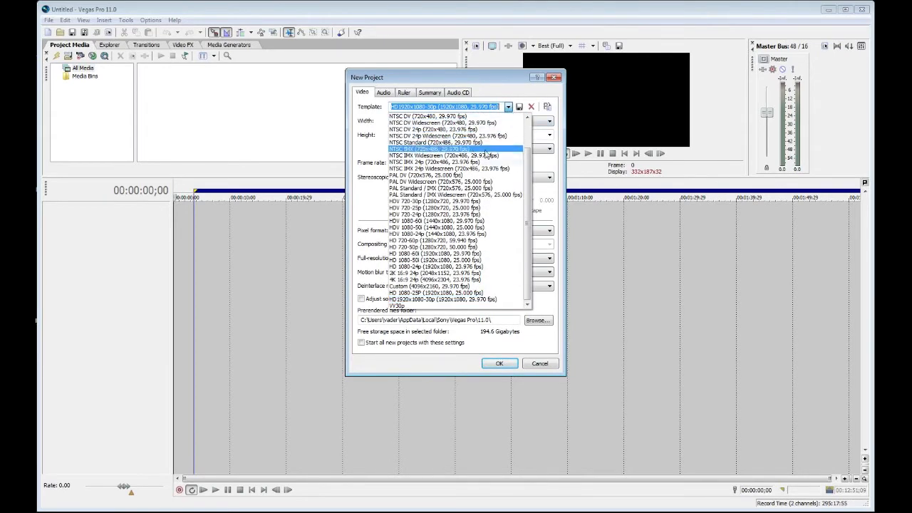
{"action": "left_click", "coordinate": [478, 222]}
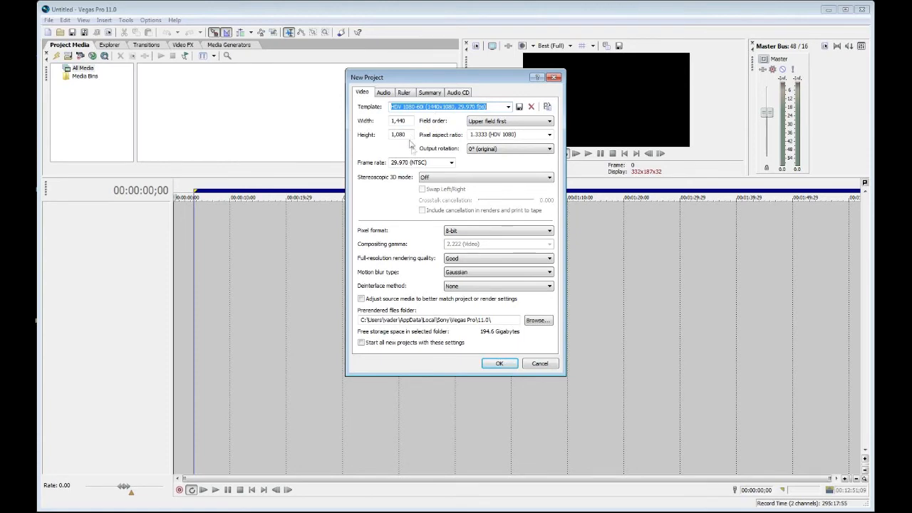
{"action": "left_click", "coordinate": [500, 364]}
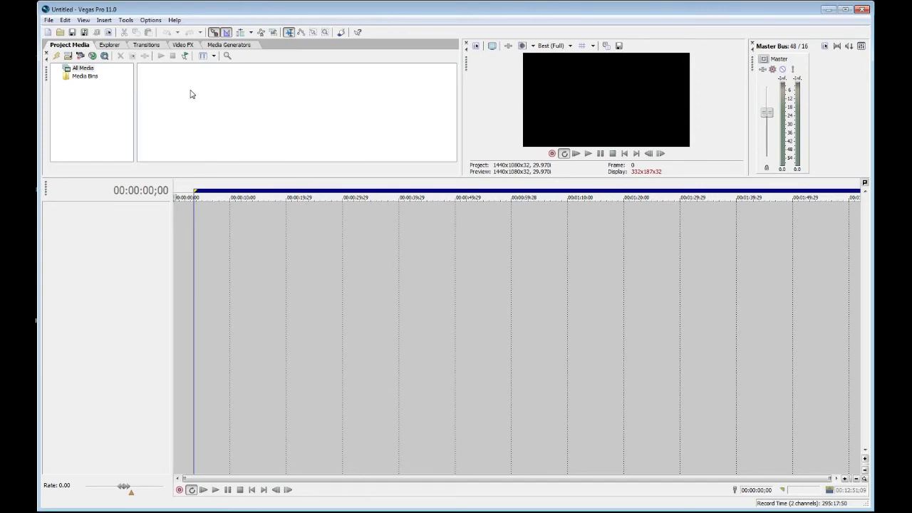
Step: Import the clip MVI_8762 from the raw-from T2i folder inside stock raw and place it at the start of the timeline
{"action": "left_click", "coordinate": [67, 57]}
{"action": "scroll", "coordinate": [478, 207], "scroll_direction": "down", "scroll_amount": 5}
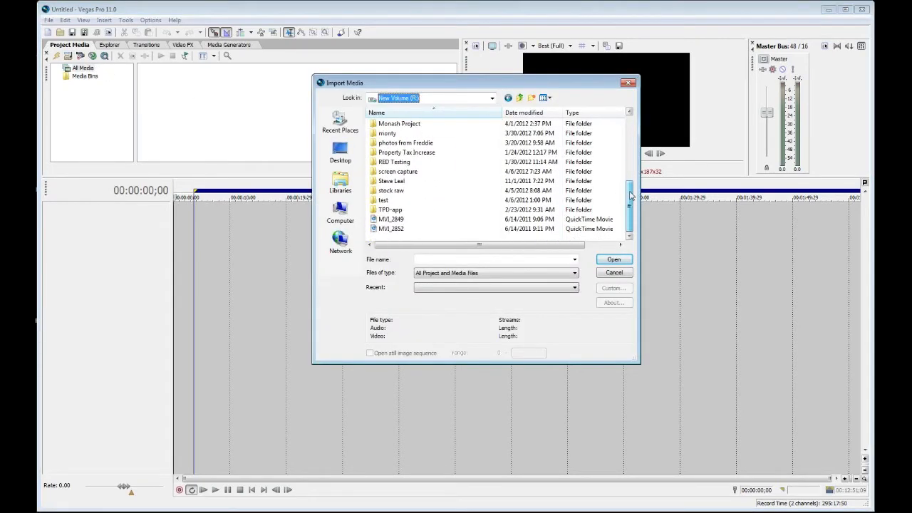
{"action": "double_click", "coordinate": [400, 190]}
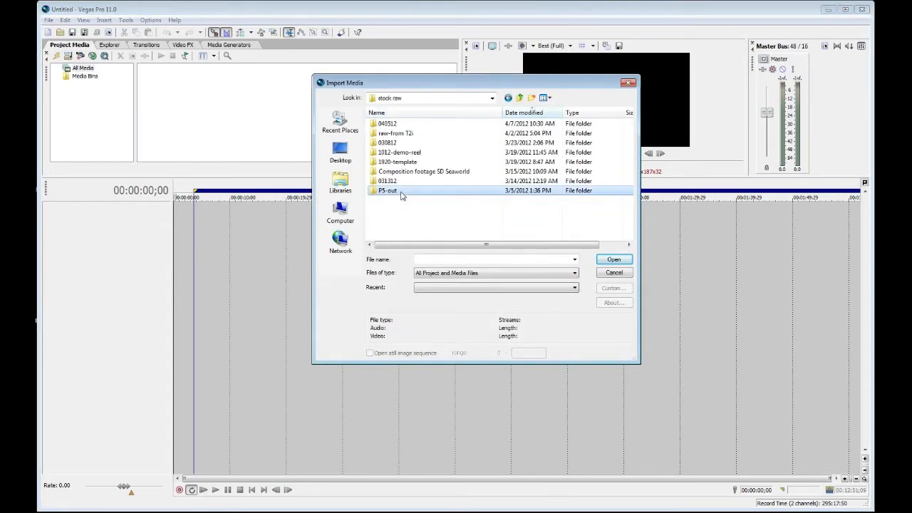
{"action": "double_click", "coordinate": [396, 133]}
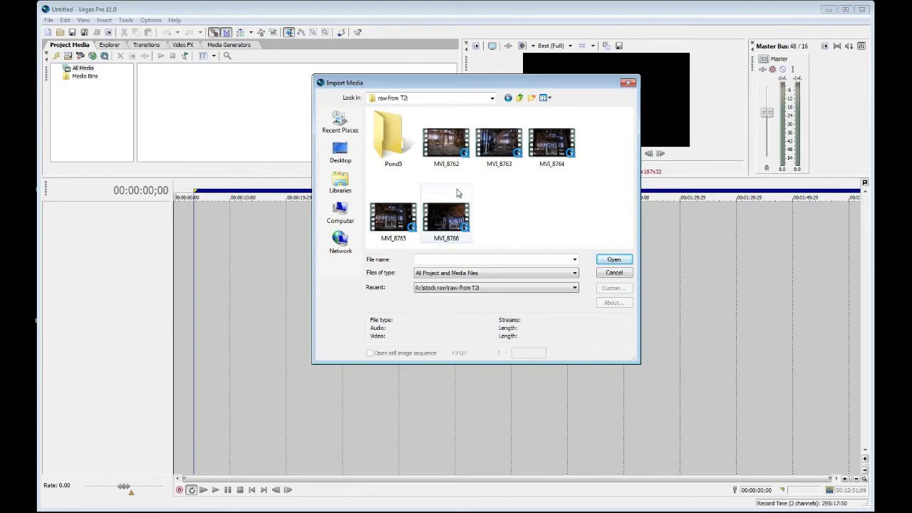
{"action": "left_click", "coordinate": [448, 148]}
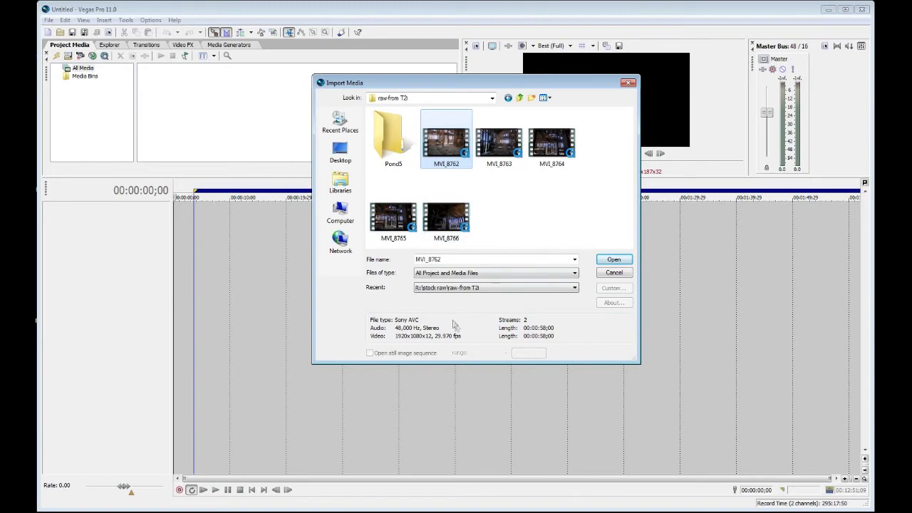
{"action": "left_click", "coordinate": [499, 142]}
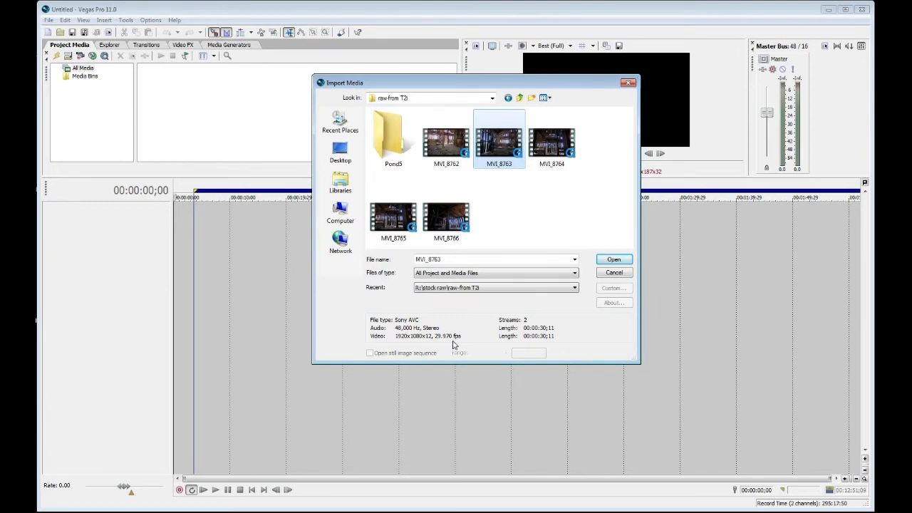
{"action": "left_click", "coordinate": [456, 153]}
{"action": "left_click", "coordinate": [614, 259]}
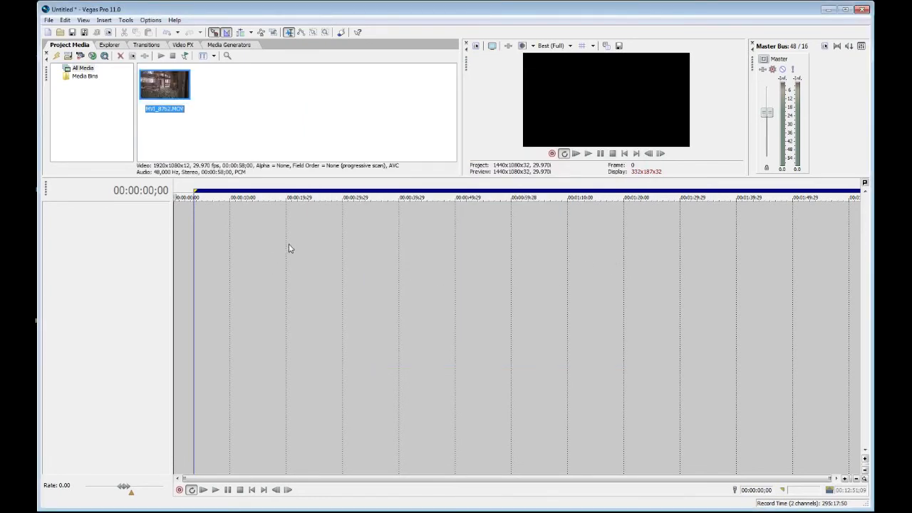
{"action": "left_click_drag", "start_coordinate": [169, 86], "coordinate": [182, 241]}
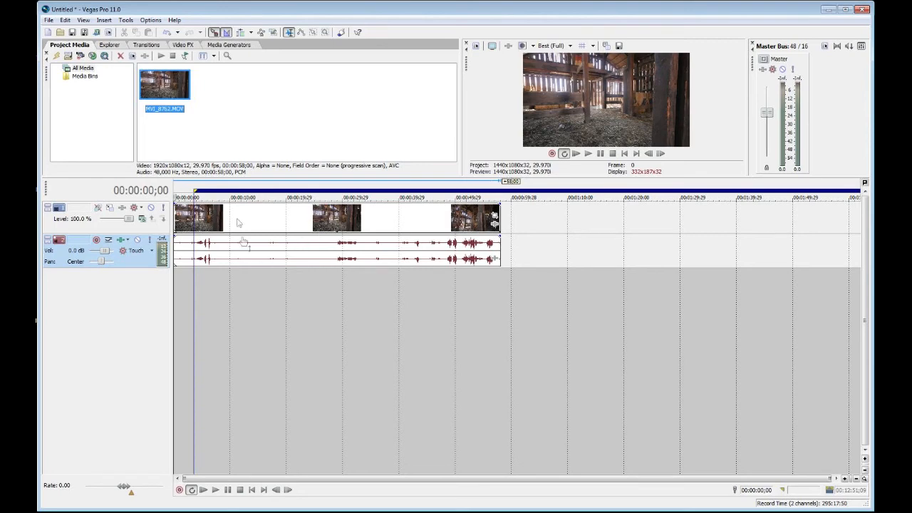
Step: Examine the MVI_8762.MOV clip's media and general properties, including its field order, frame rate and frame size
{"action": "right_click", "coordinate": [167, 80]}
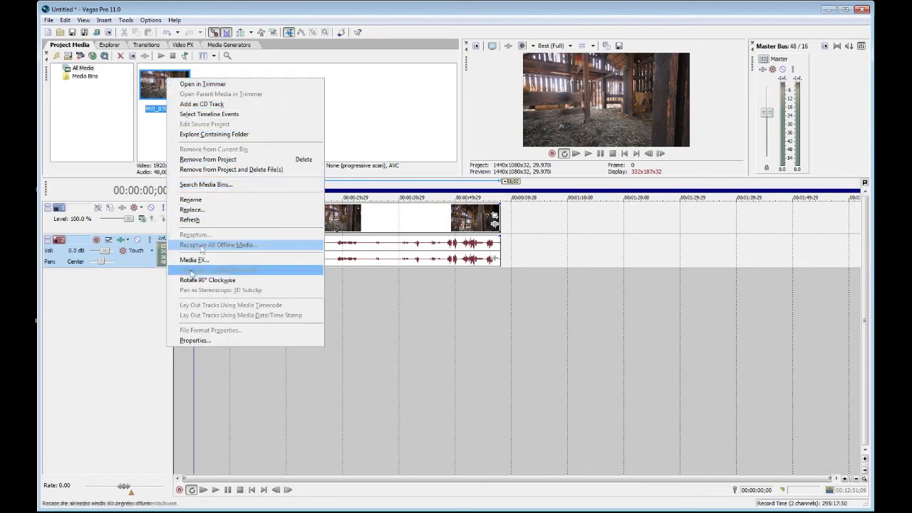
{"action": "left_click", "coordinate": [194, 340]}
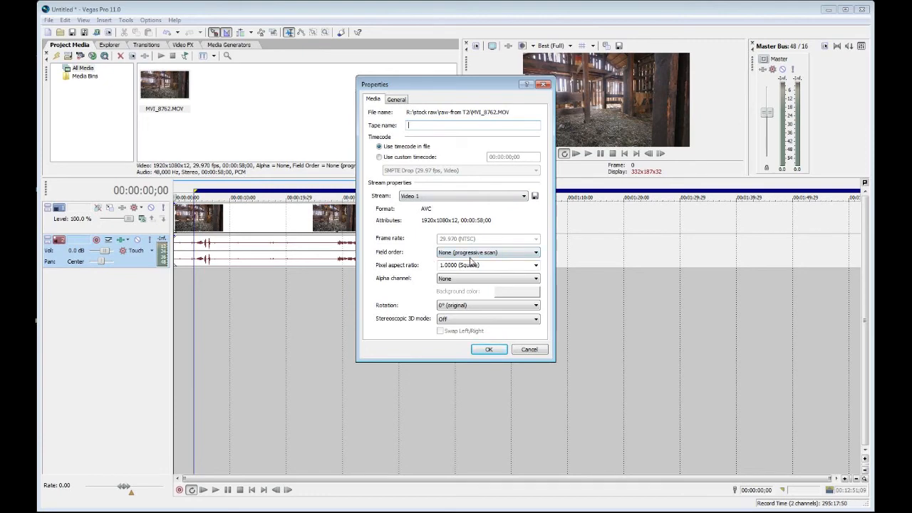
{"action": "left_click", "coordinate": [397, 99]}
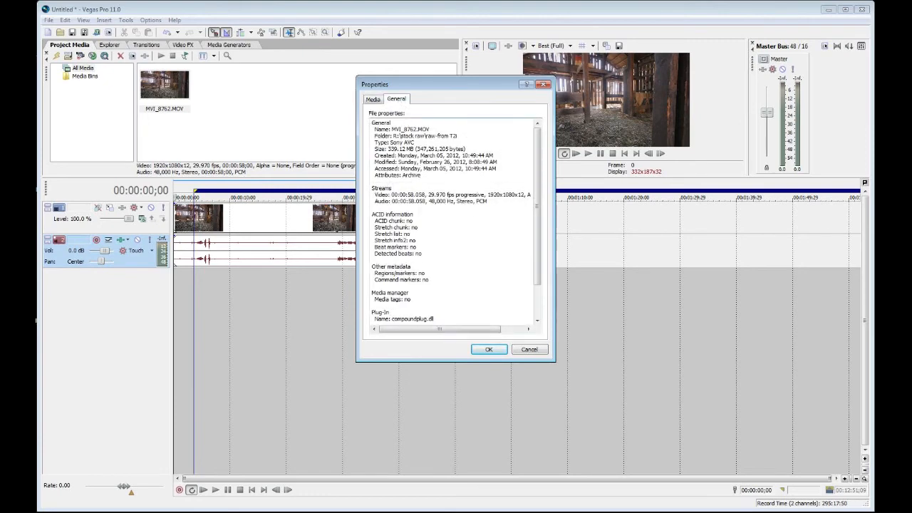
{"action": "left_click_drag", "start_coordinate": [436, 329], "coordinate": [462, 329]}
{"action": "left_click_drag", "start_coordinate": [458, 195], "coordinate": [486, 195]}
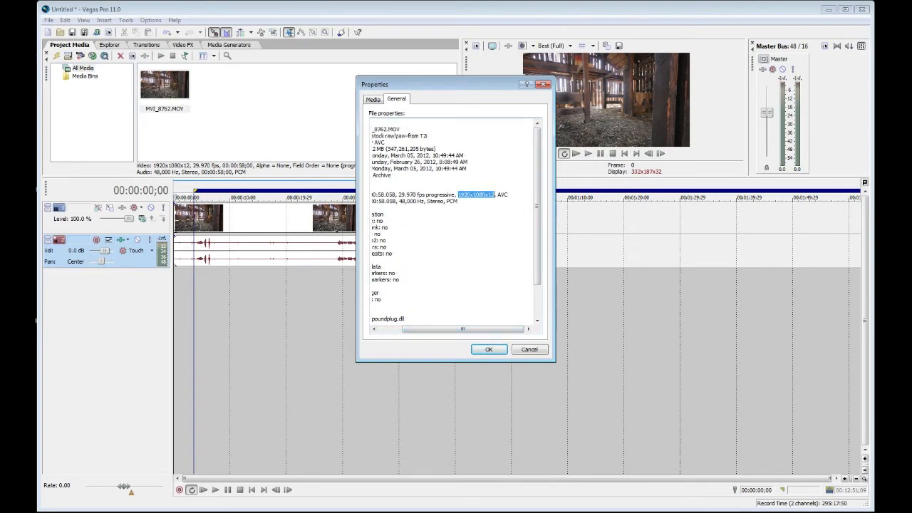
{"action": "left_click", "coordinate": [488, 349]}
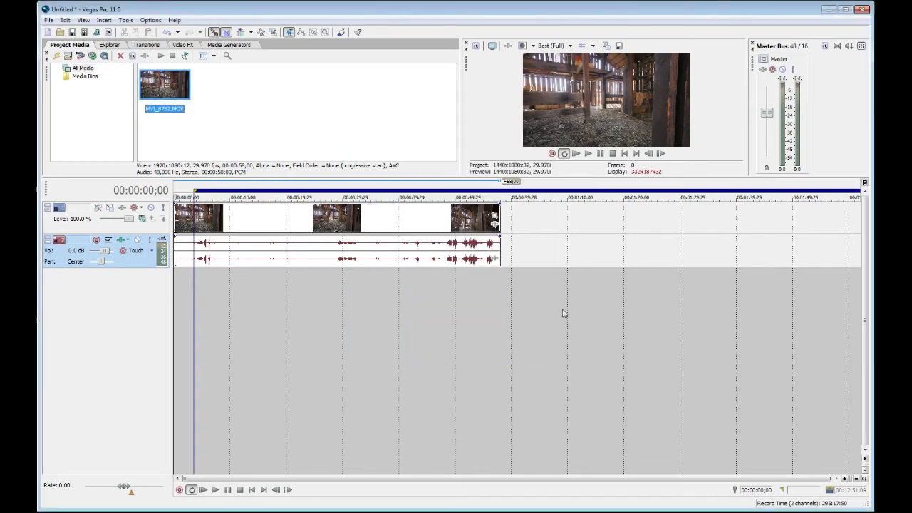
Step: Change the project's video settings to the HD1920x1080-30p (1920x1080, 29.970 fps) template
{"action": "left_click", "coordinate": [49, 20]}
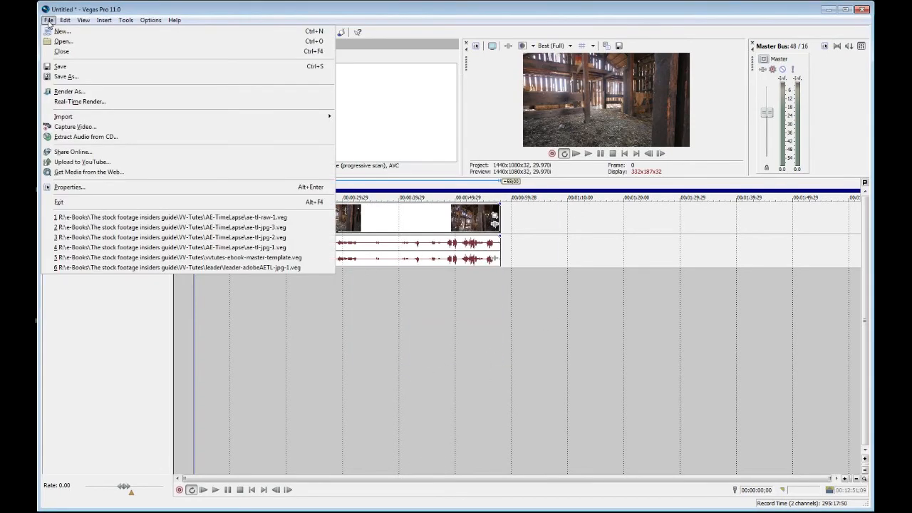
{"action": "left_click", "coordinate": [68, 188]}
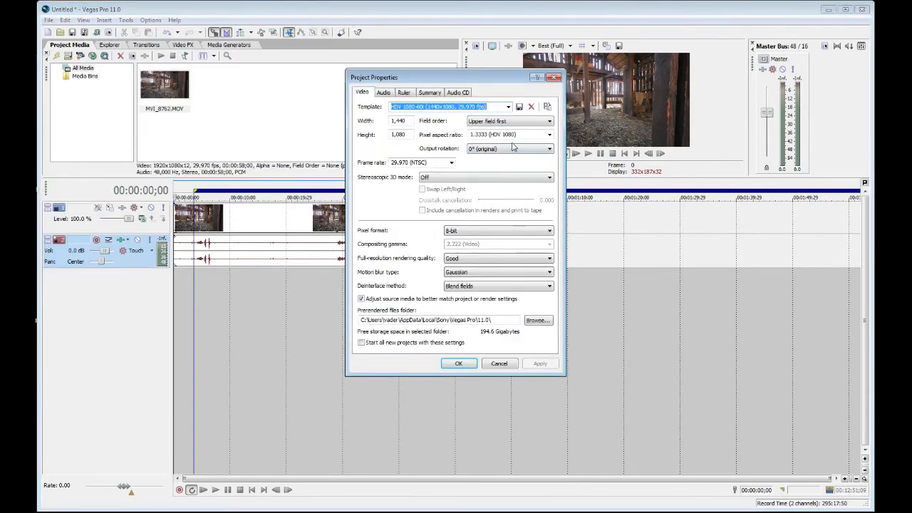
{"action": "left_click", "coordinate": [508, 107]}
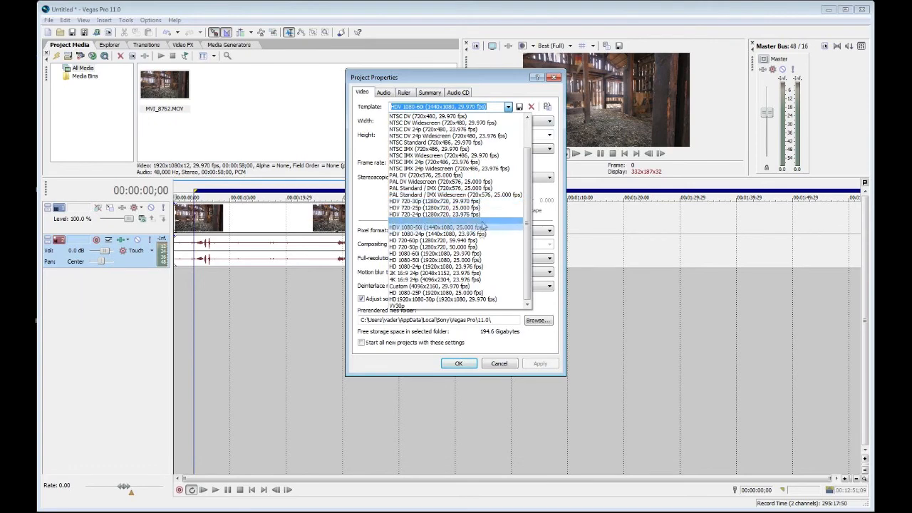
{"action": "left_click", "coordinate": [465, 299]}
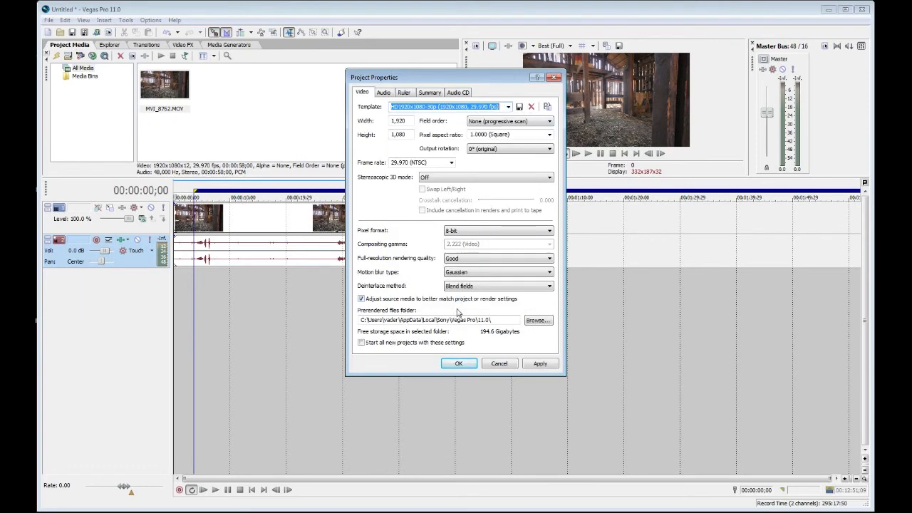
{"action": "left_click", "coordinate": [540, 364]}
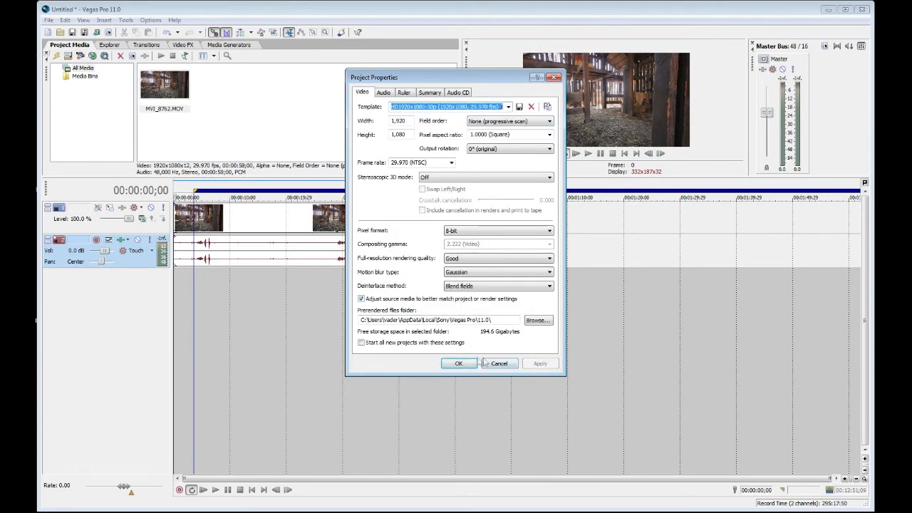
{"action": "left_click", "coordinate": [460, 364]}
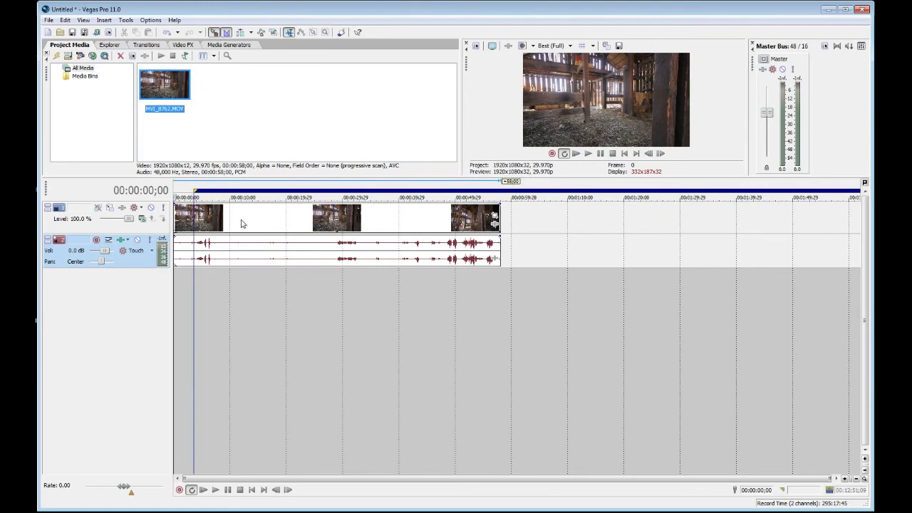
Step: Delete the clip's audio track from the timeline
{"action": "right_click", "coordinate": [59, 264]}
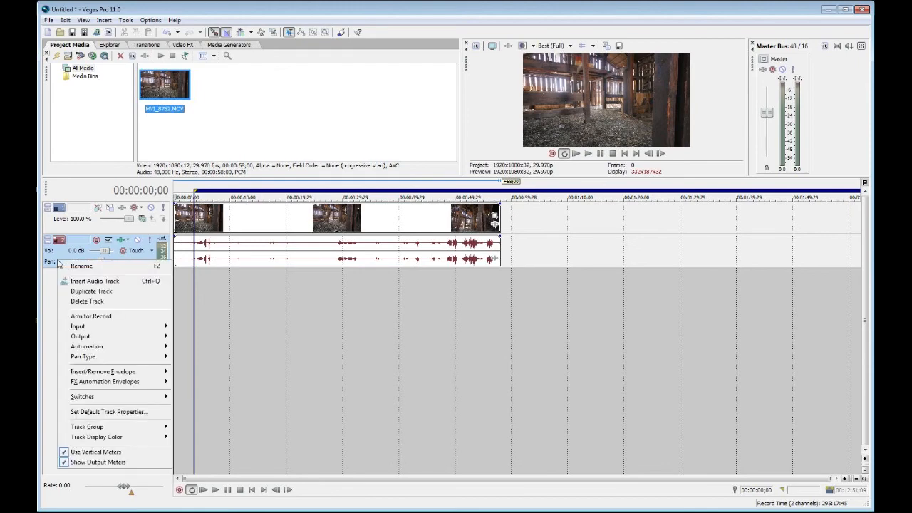
{"action": "left_click", "coordinate": [74, 301]}
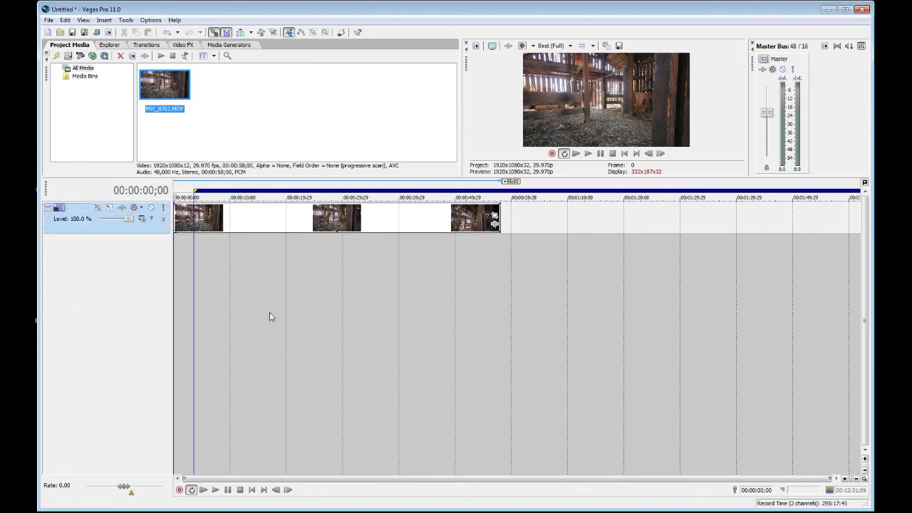
Step: Fit the loop region to the MVI_8762 clip, from the start of the timeline to the clip's end
{"action": "left_click_drag", "start_coordinate": [364, 192], "coordinate": [350, 193]}
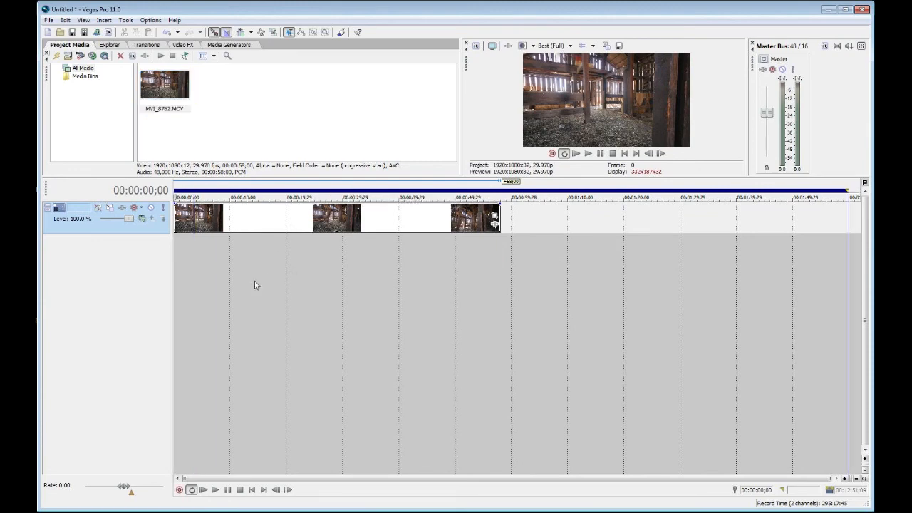
{"action": "left_click_drag", "start_coordinate": [848, 183], "coordinate": [500, 184]}
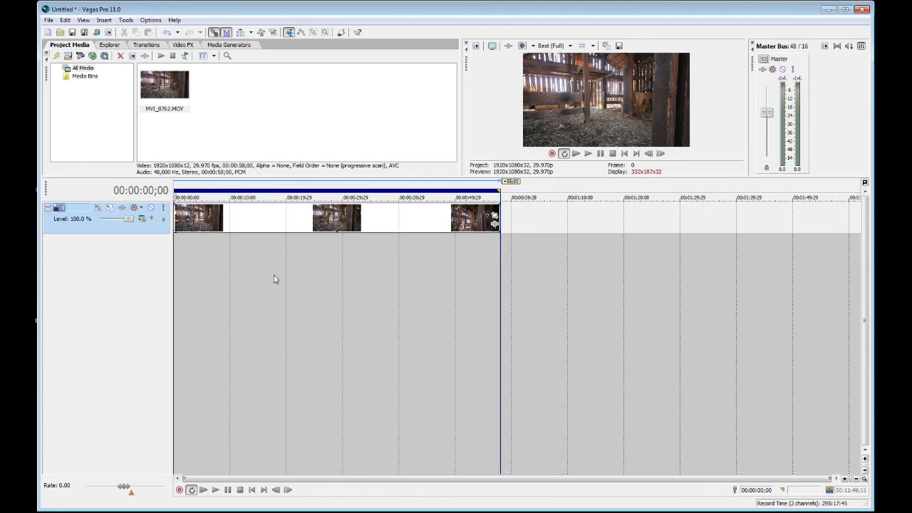